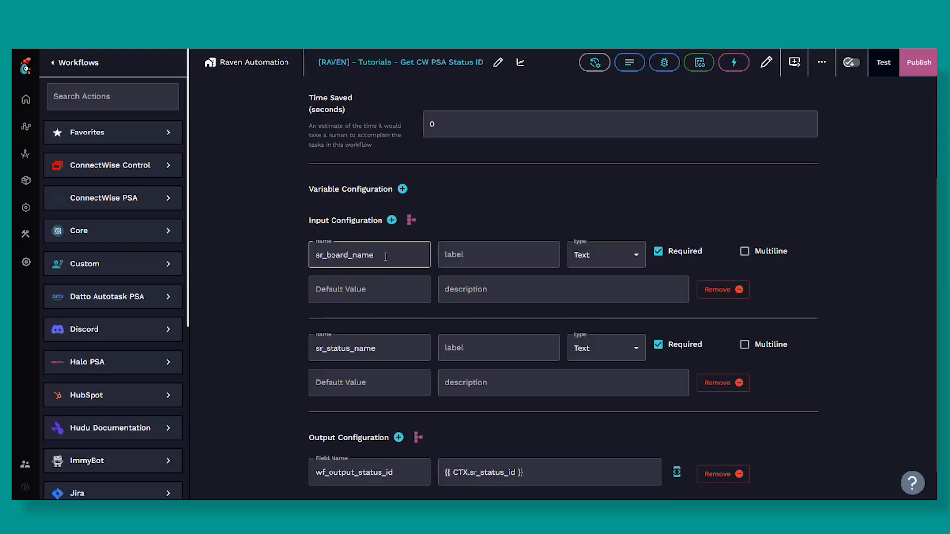
Submit the workflow's input and output configuration and inspect the Conditions parameter of the psa_list_service_boards task.
scroll(352, 409, down, 1)
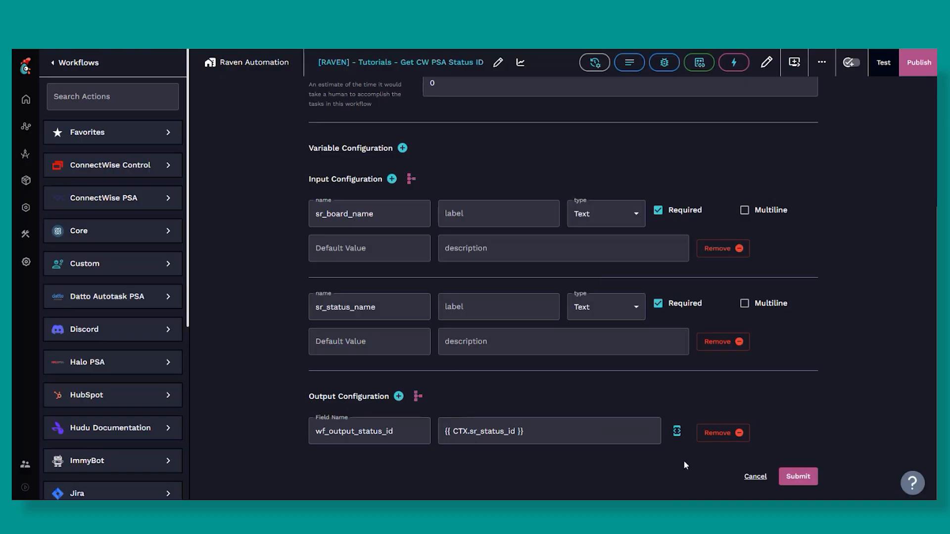
click(798, 477)
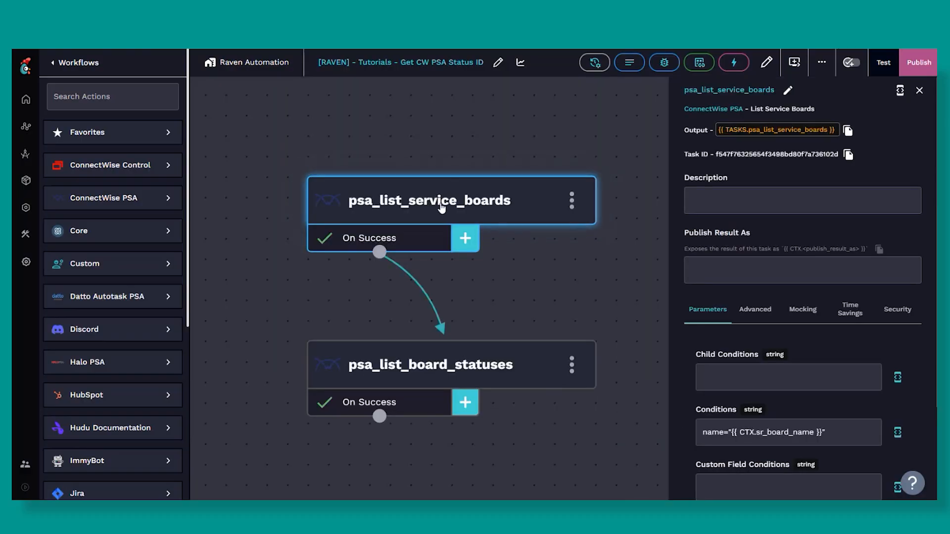
scroll(441, 208, up, 1)
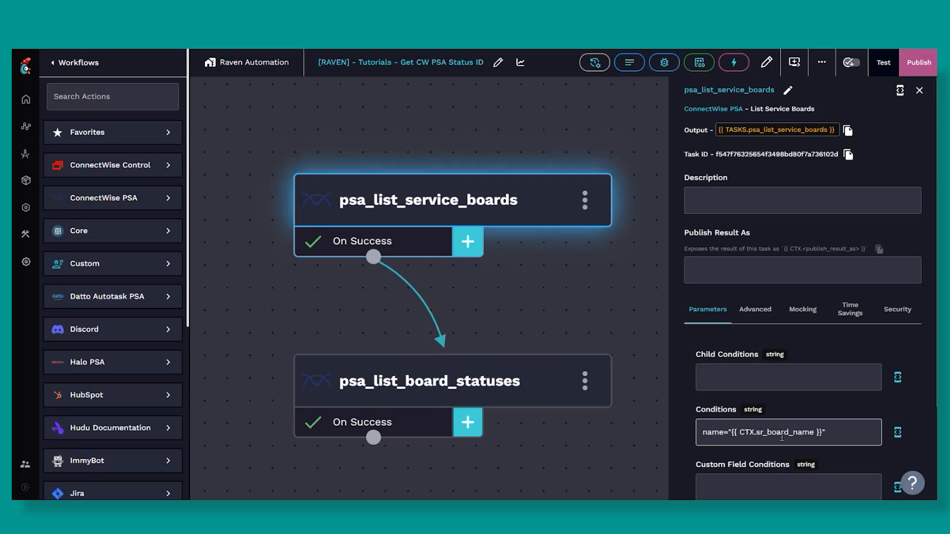
mouse_move(780, 419)
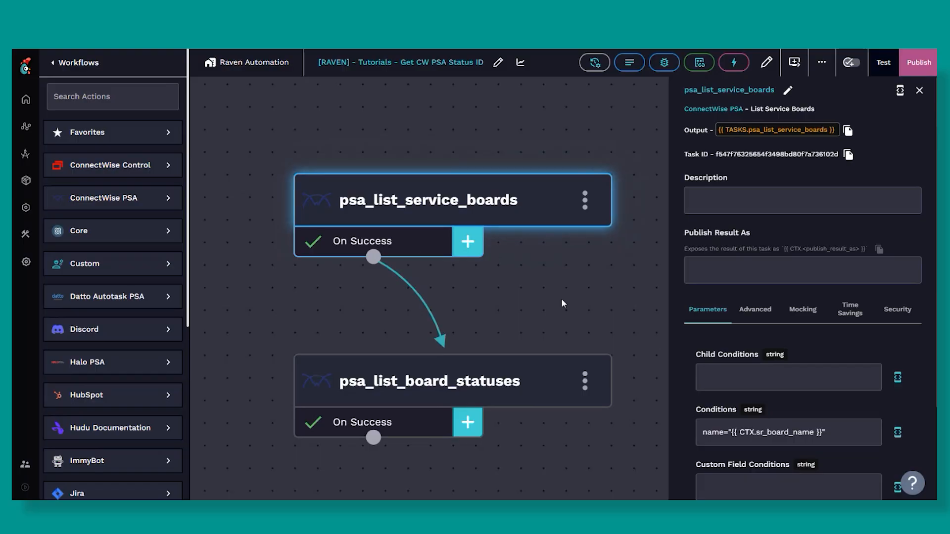
Examine the full expression of the sr_board_id data alias on the On Success transition of psa_list_service_boards.
click(414, 247)
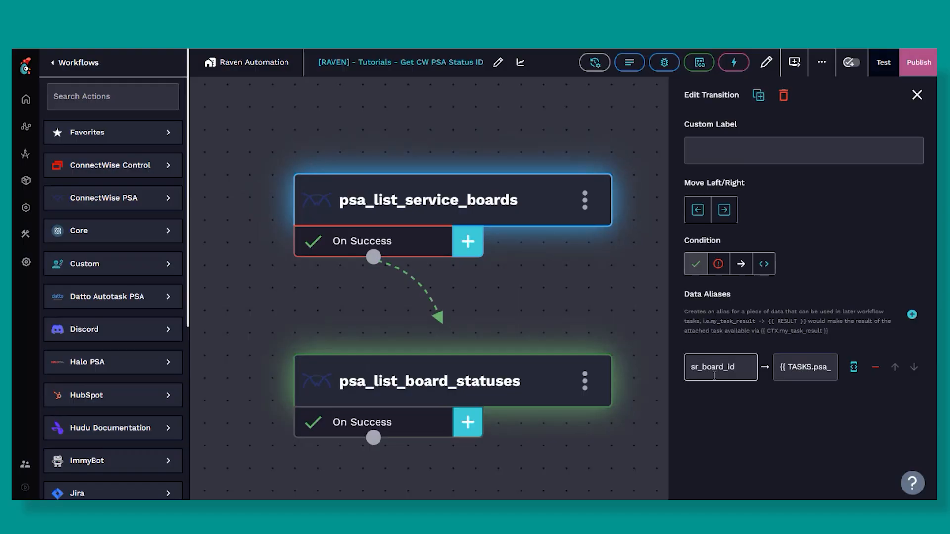
click(852, 371)
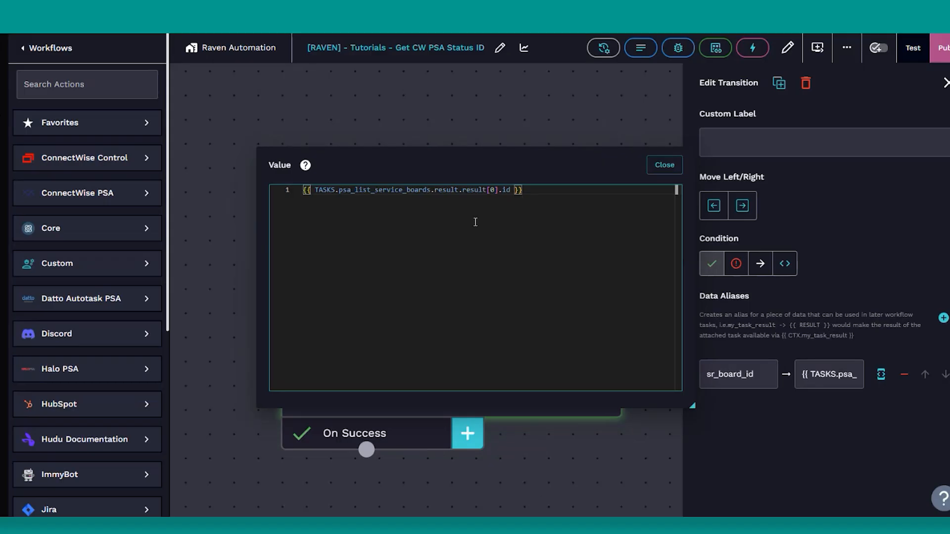
click(662, 165)
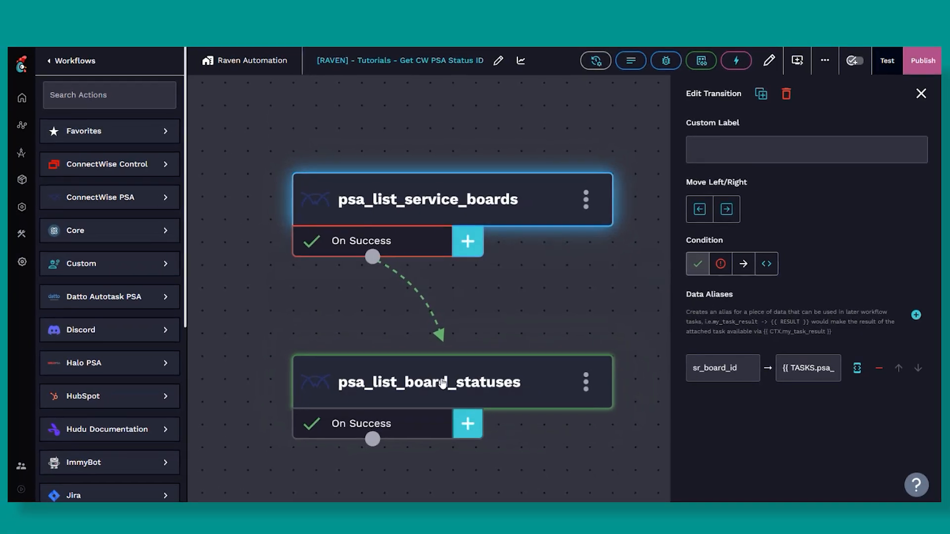
Review the board and condition parameters of psa_list_board_statuses and the sr_status_id alias expression on its On Success transition.
click(442, 394)
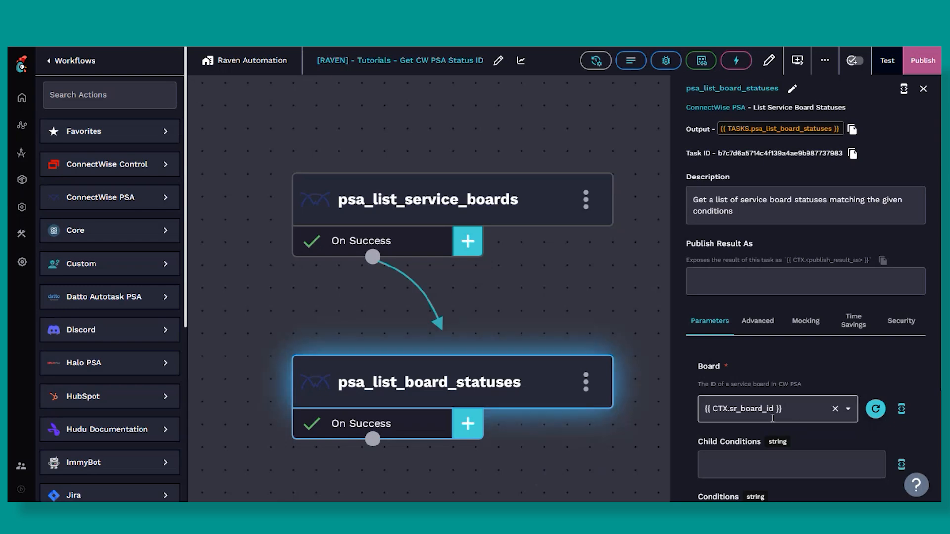
scroll(775, 420, down, 3)
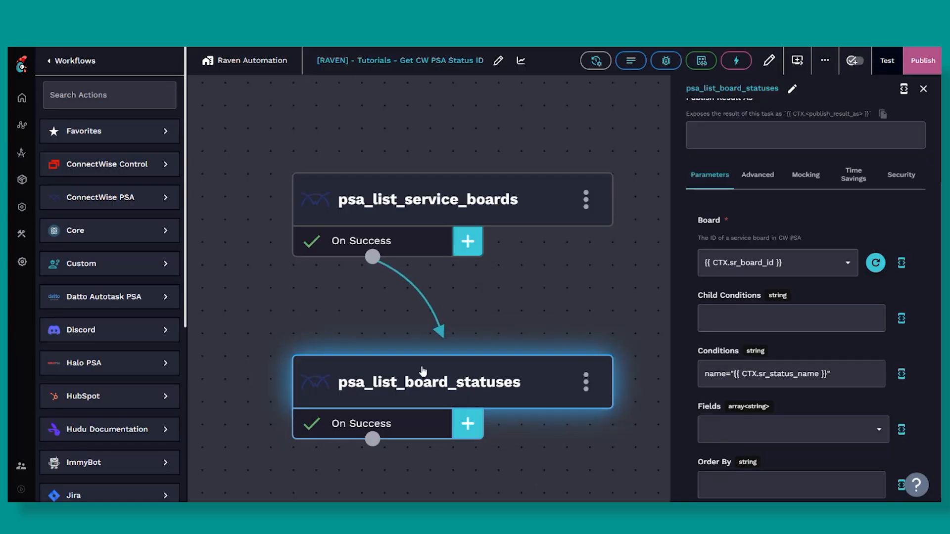
click(409, 425)
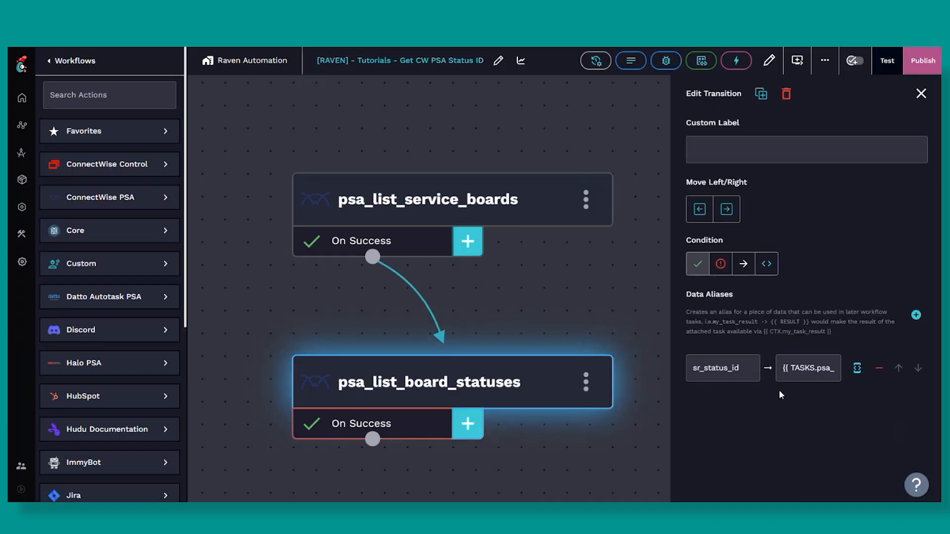
click(857, 368)
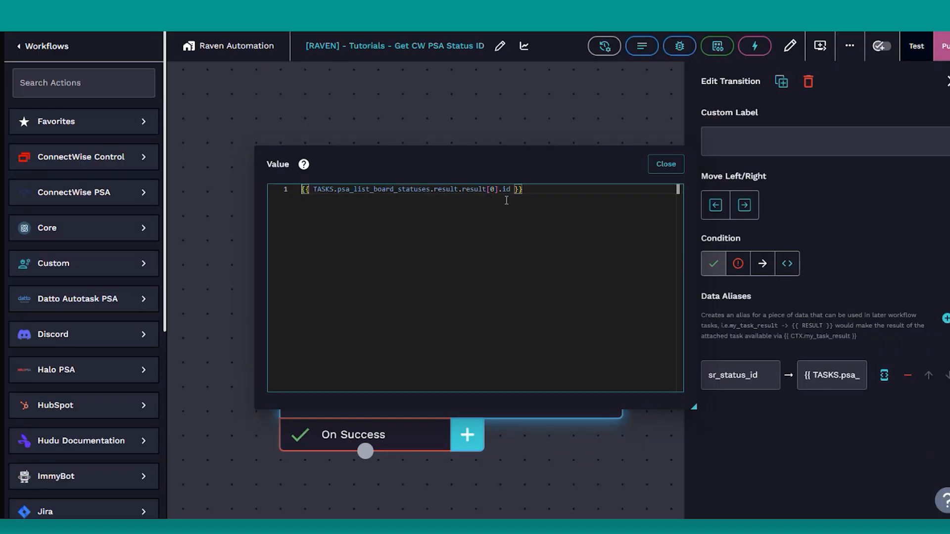
click(666, 164)
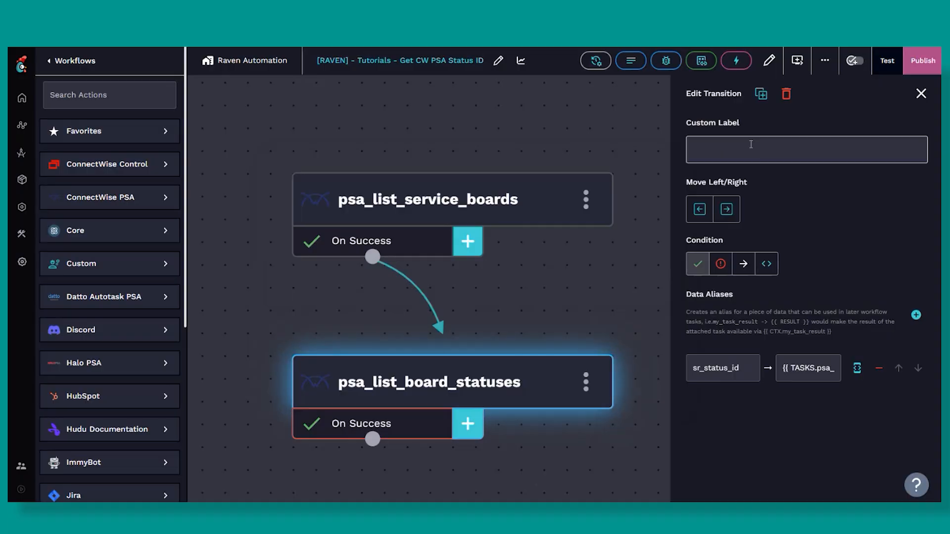
Reopen the workflow configuration and examine the output field's name and value expression.
click(766, 63)
scroll(489, 365, down, 4)
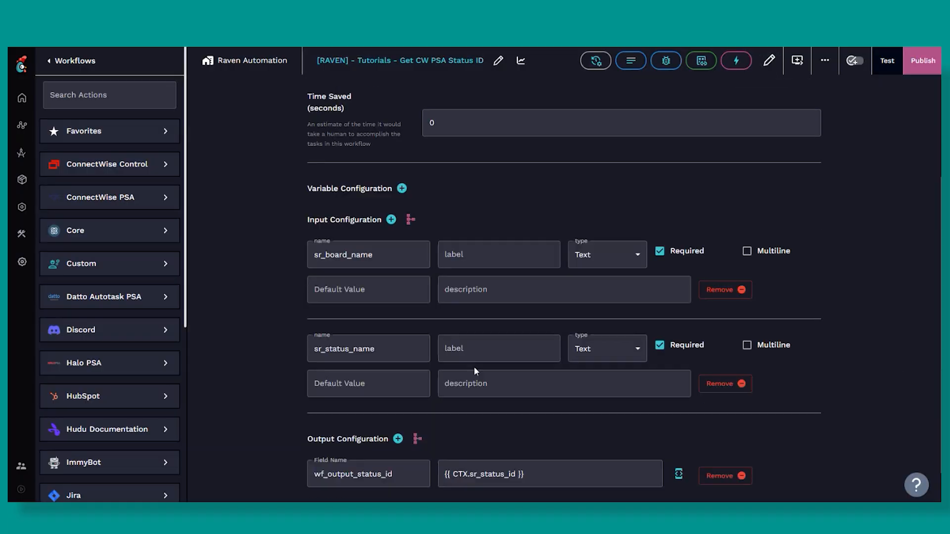
scroll(448, 396, down, 1)
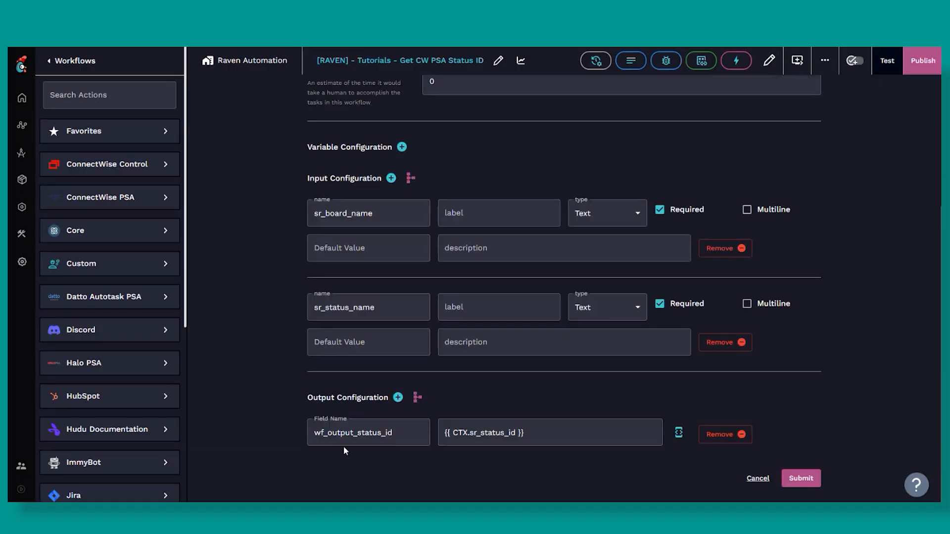
click(465, 444)
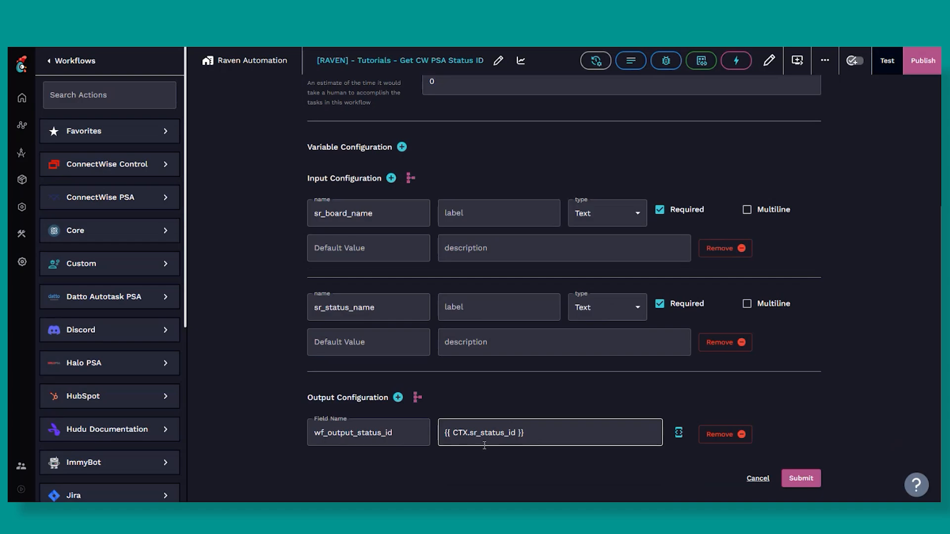
click(389, 427)
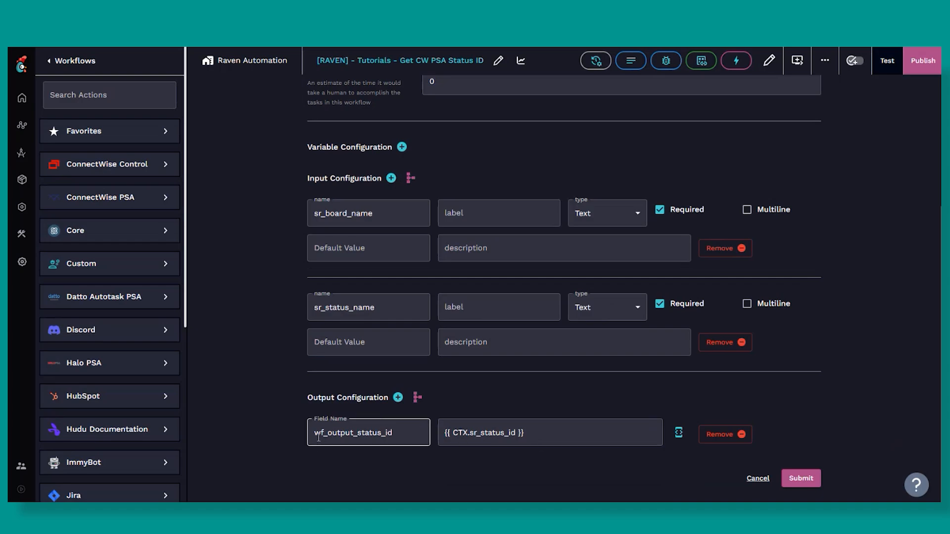
drag(315, 435, 394, 435)
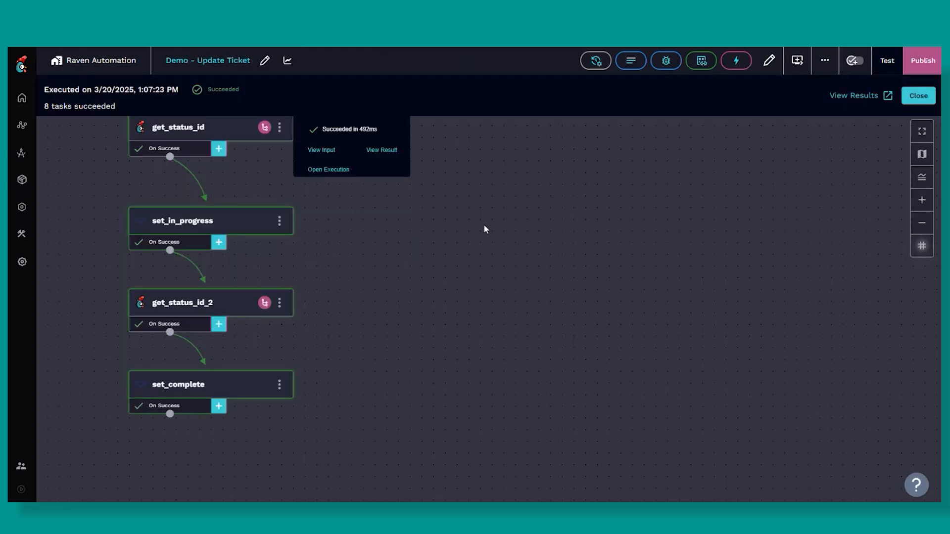
In the Demo - Update Ticket workflow, review the get_status_id parameters and the Status field of the set_in_progress task.
click(337, 128)
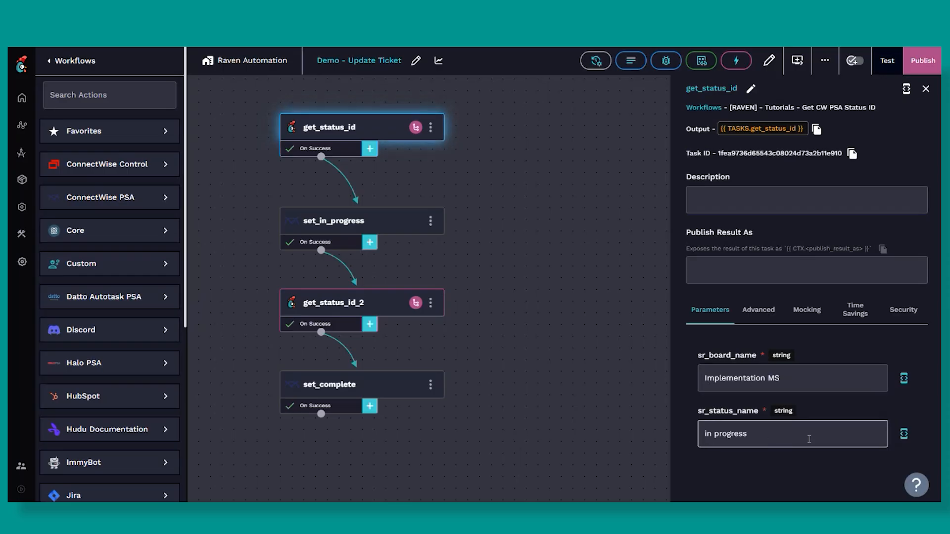
click(350, 223)
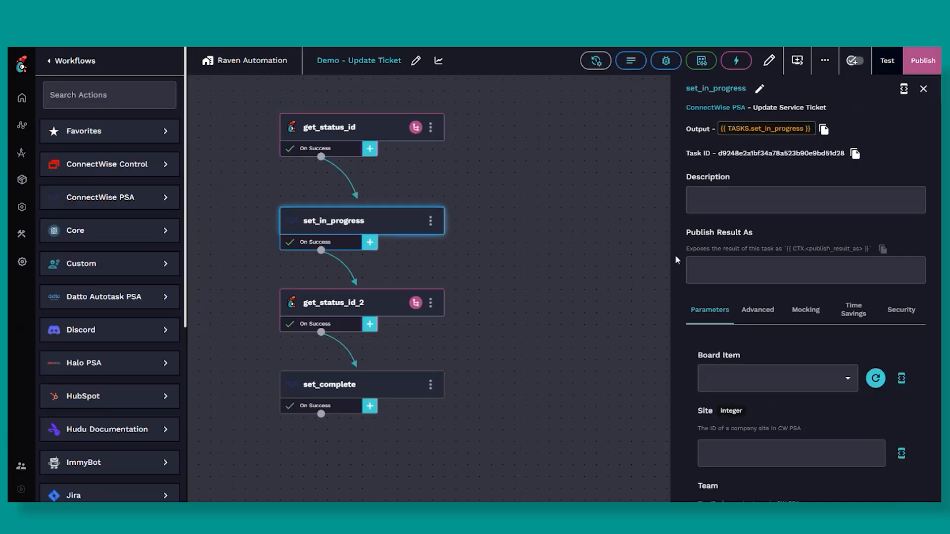
scroll(732, 296, down, 12)
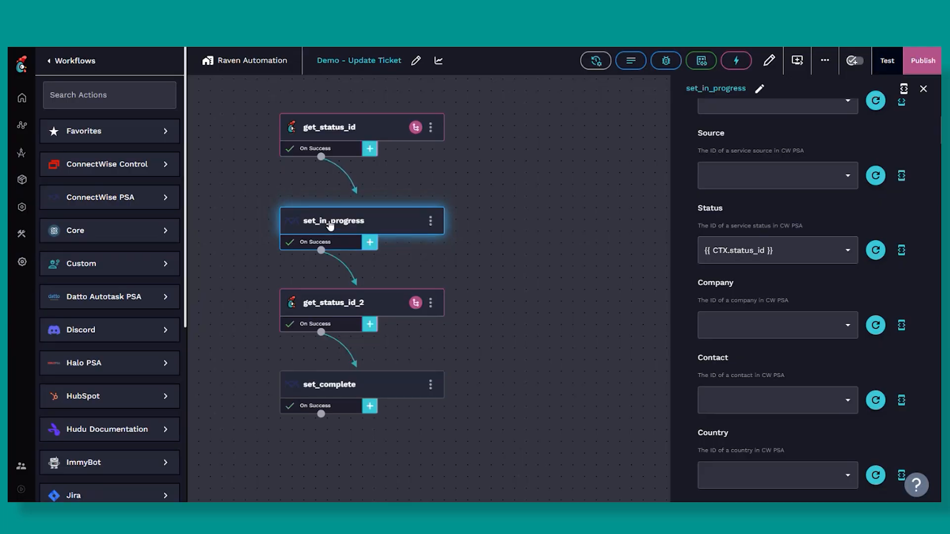
Review the board and status name parameters of get_status_id_2 and the status_id data alias on its On Success transition.
click(339, 304)
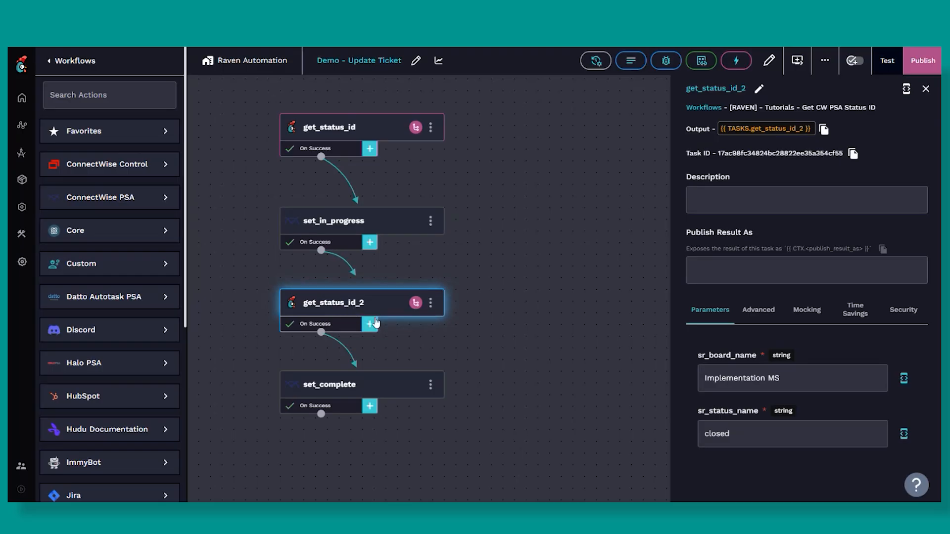
click(720, 448)
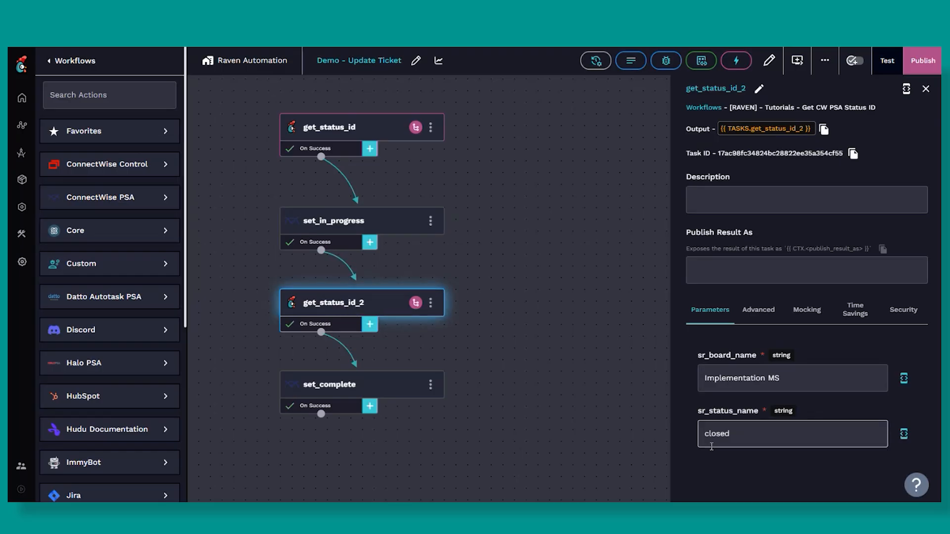
click(349, 386)
click(344, 347)
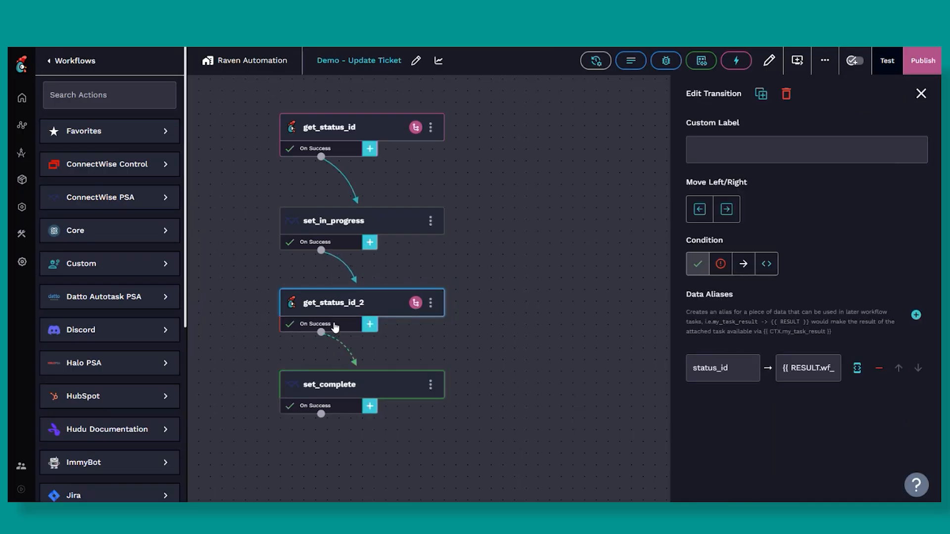
click(698, 380)
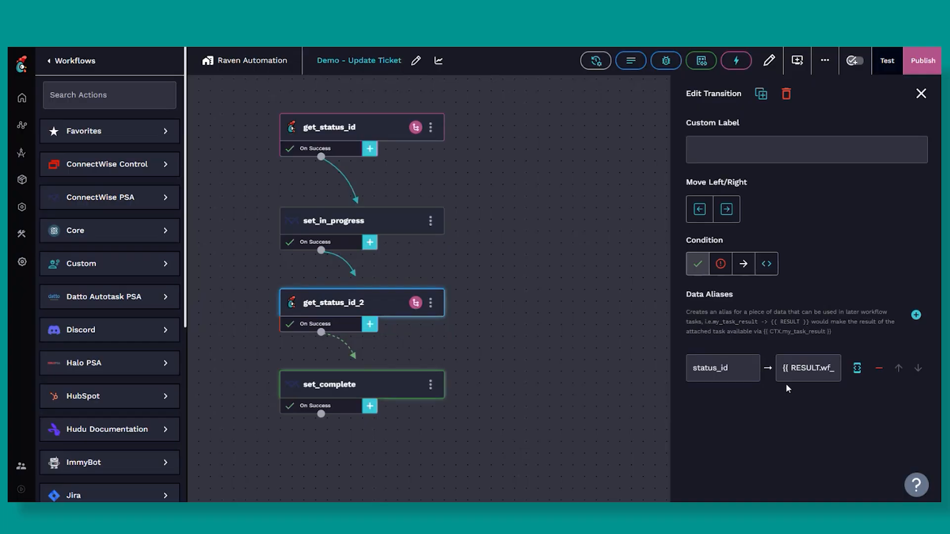
click(808, 368)
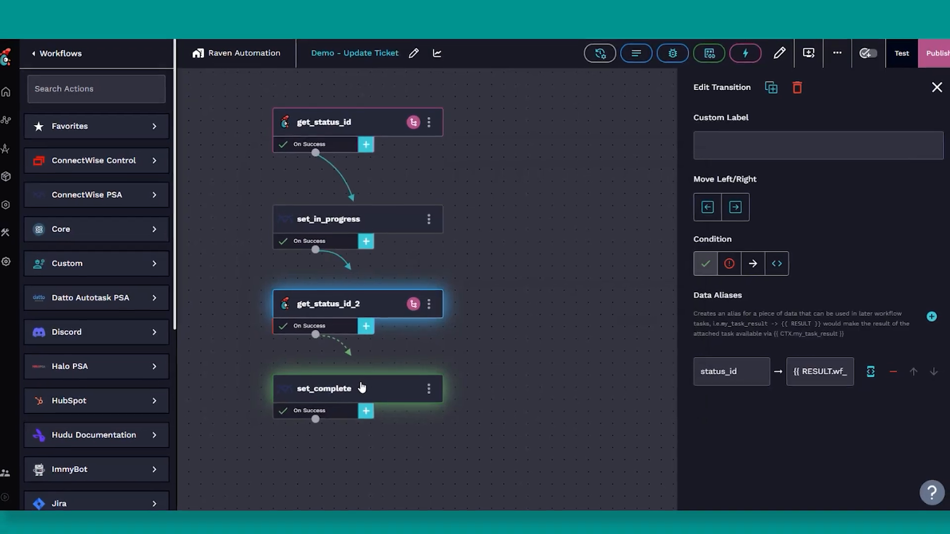
Inspect the Status parameter of the set_complete task.
click(360, 390)
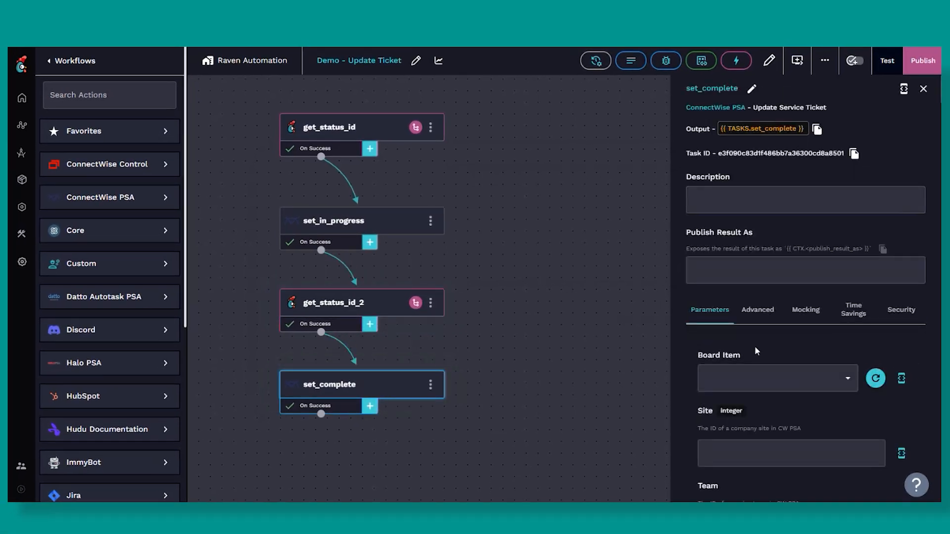
scroll(757, 360, down, 6)
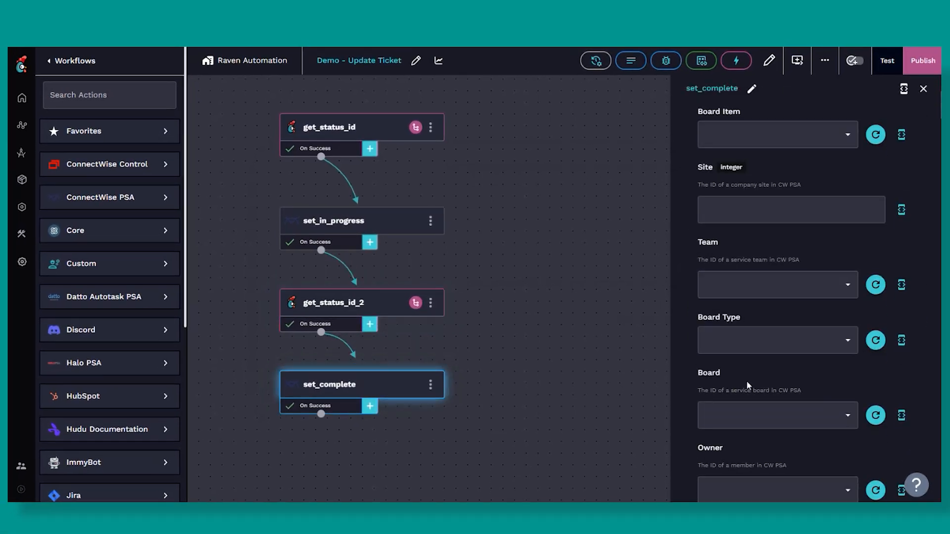
scroll(747, 382, down, 3)
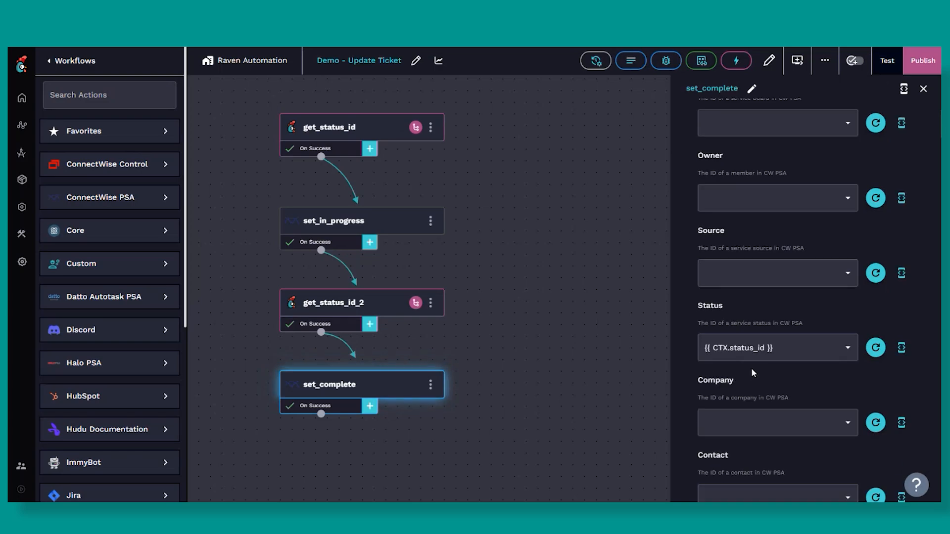
Run a test of the Demo - Update Ticket workflow, switch to ConnectWise PSA and refresh the test service ticket.
click(887, 60)
click(506, 226)
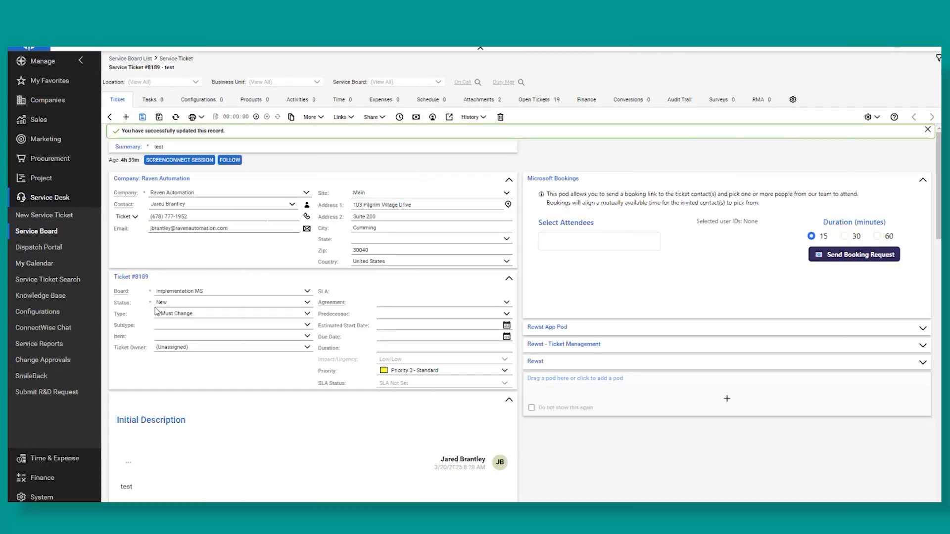
click(176, 117)
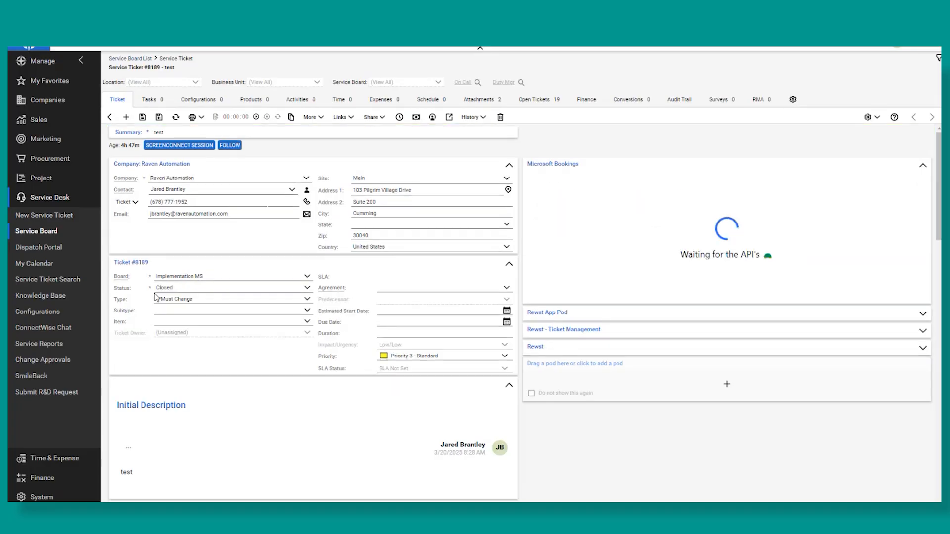